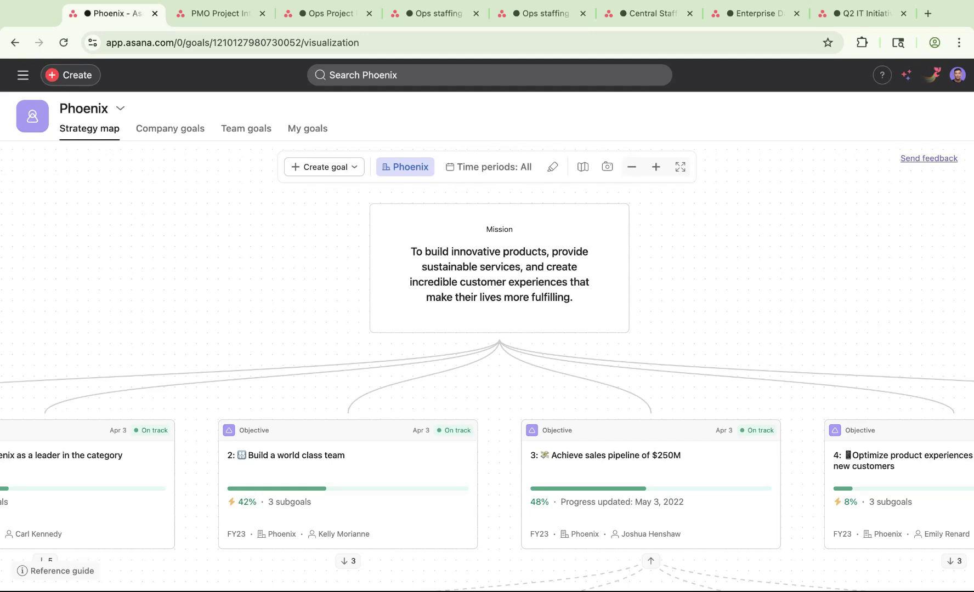
View the PMO Project Intake form, then scroll the Ops Project Intake request list
left_click(218, 18)
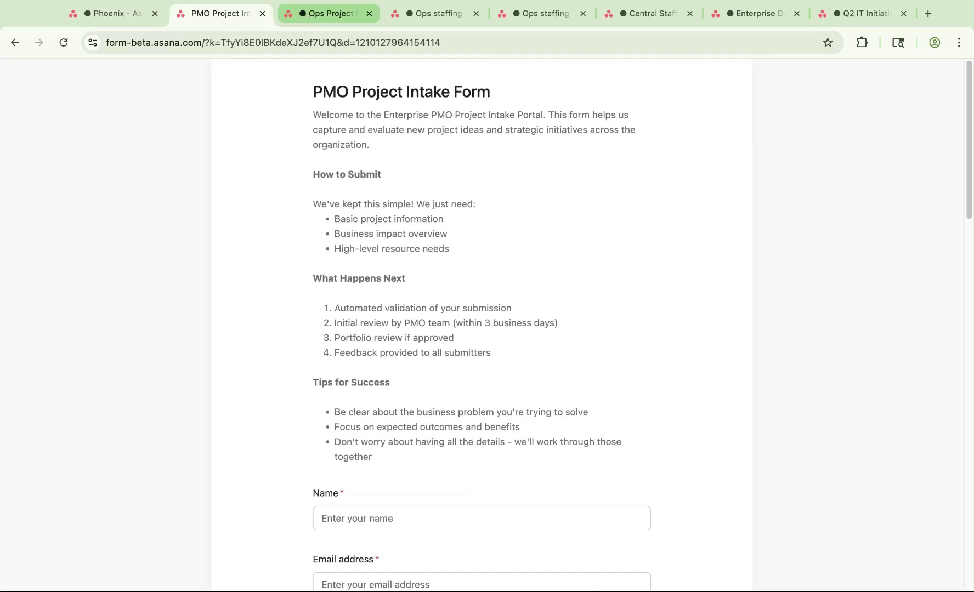
left_click(327, 13)
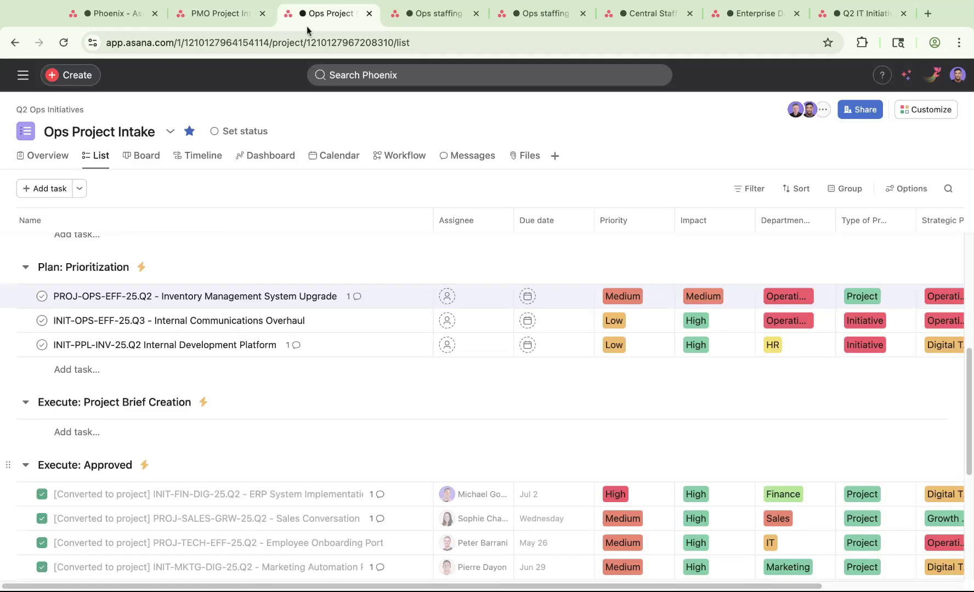
scroll(368, 276, "up", 1)
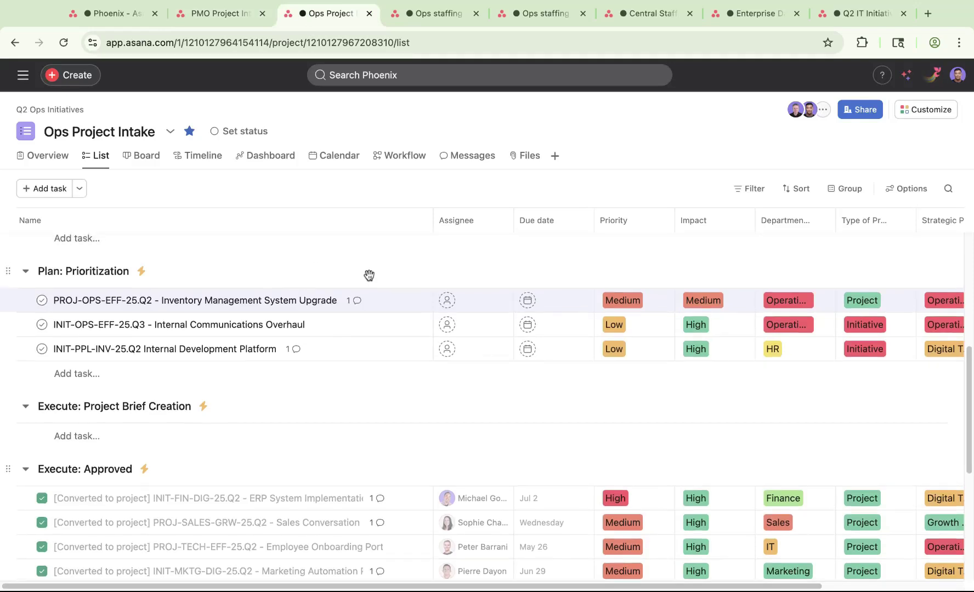
scroll(369, 275, "up", 4)
scroll(368, 275, "down", 3)
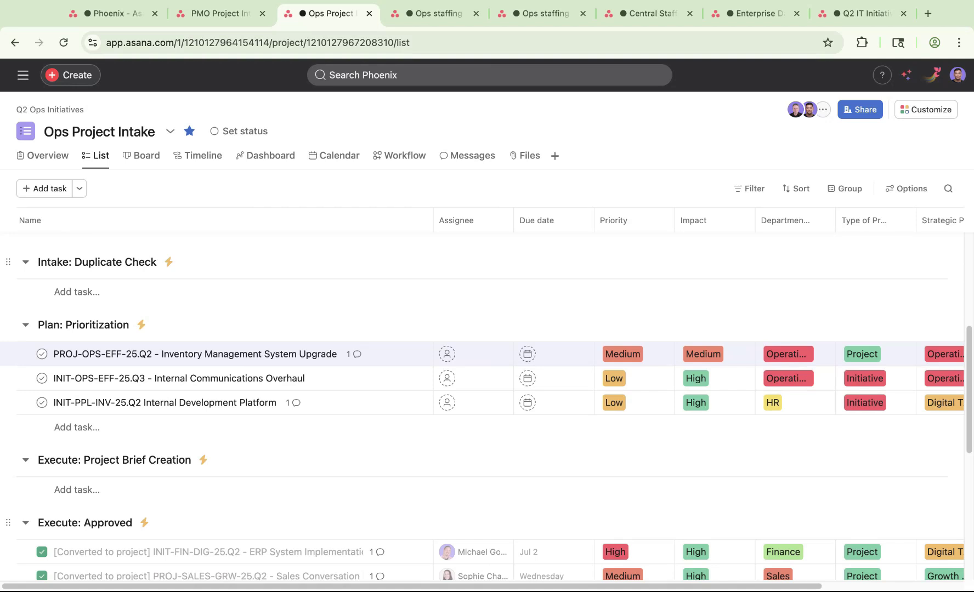
Open Ops staffing and expand the designer's row to show the 75% FlowForge allocation
left_click(445, 15)
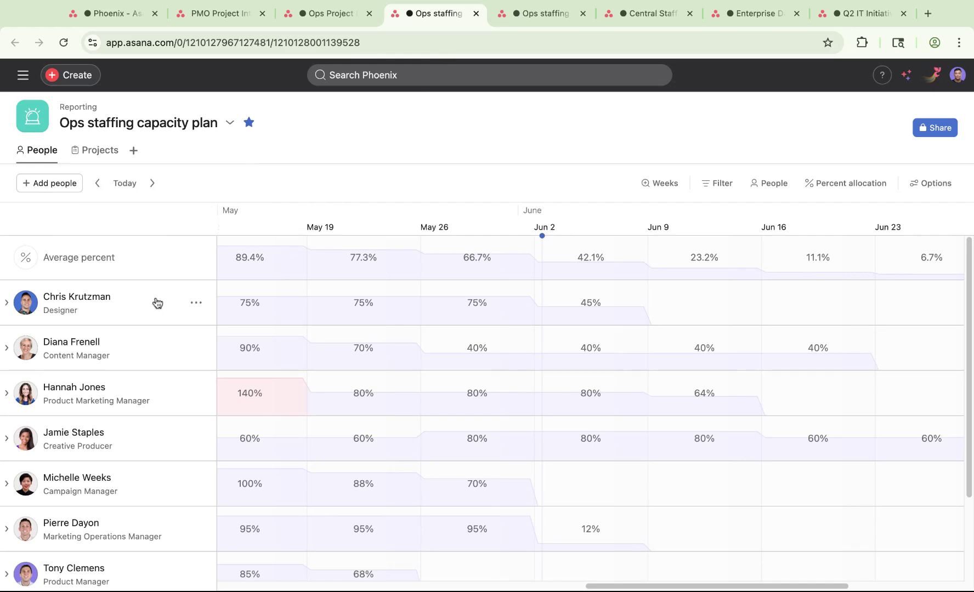
scroll(114, 324, "down", 1)
scroll(114, 325, "down", 1)
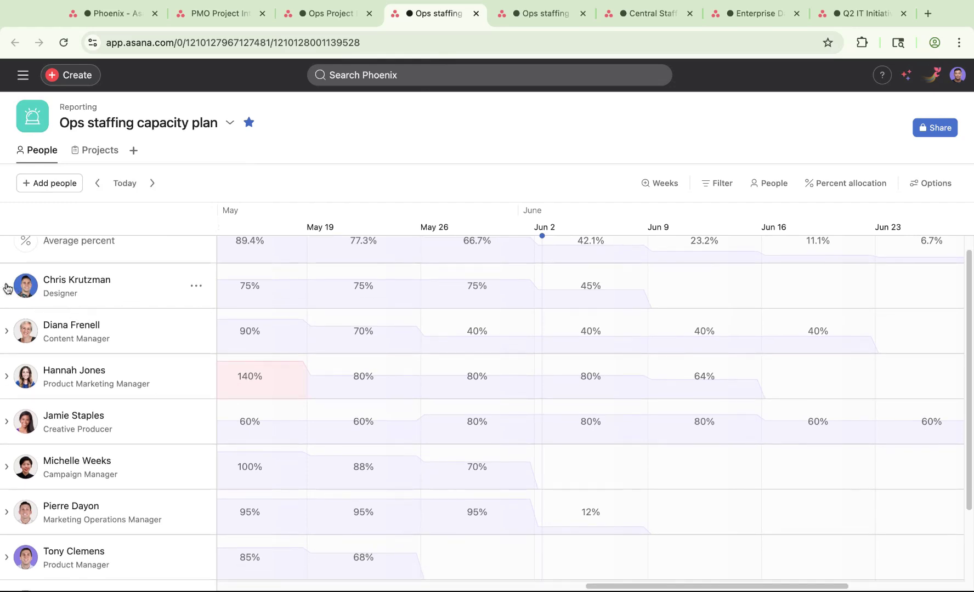
left_click(7, 287)
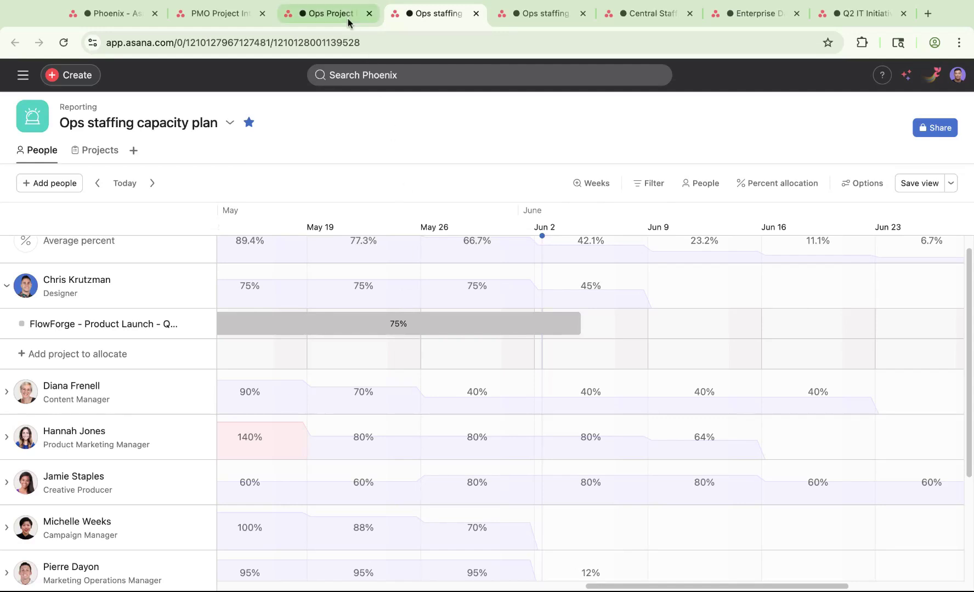
Drag the Inventory Management System Upgrade task from Plan: Prioritization into Execute: Approved
left_click(329, 13)
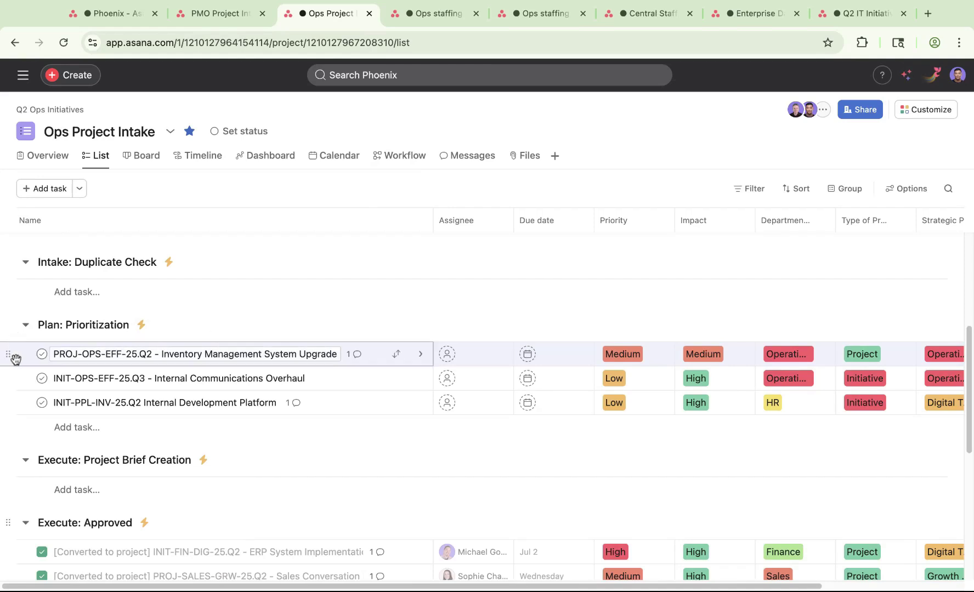
left_click_drag(12, 355, 186, 465)
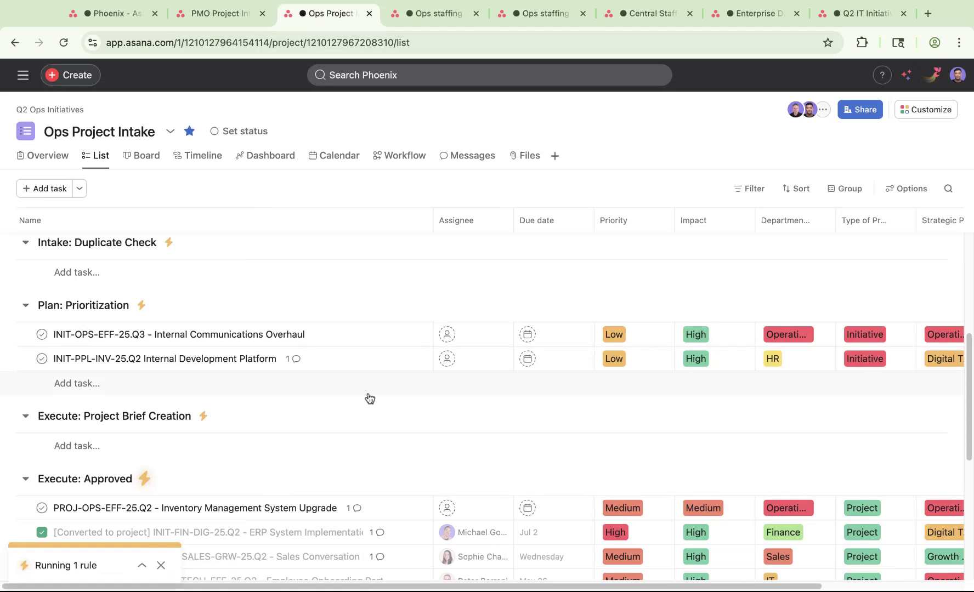
scroll(370, 398, "down", 2)
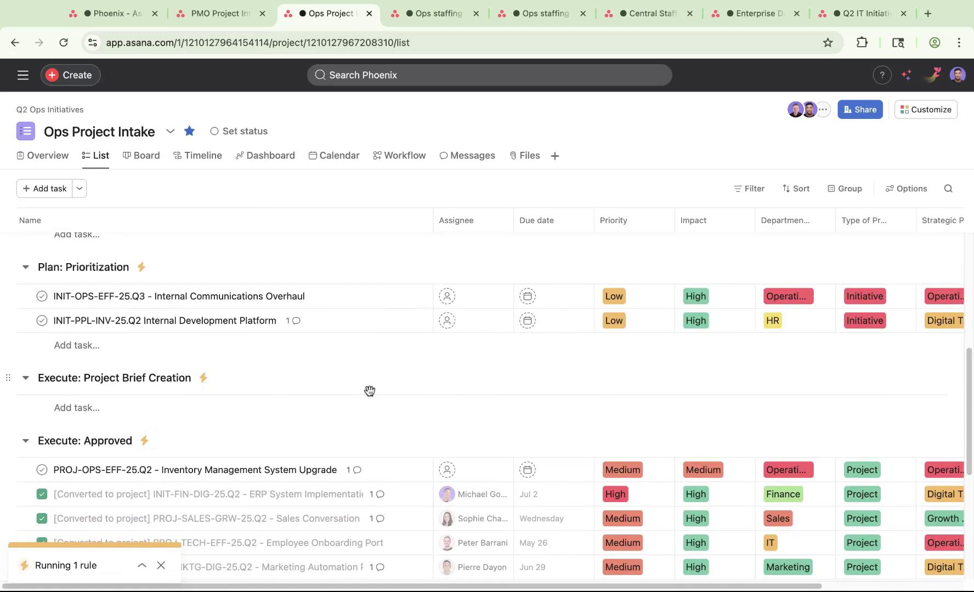
Search 'proj', open PROJ-OPS-EFF-25.Q2 - Inventory Management System Upgrade, and scroll its tasks
left_click(412, 80)
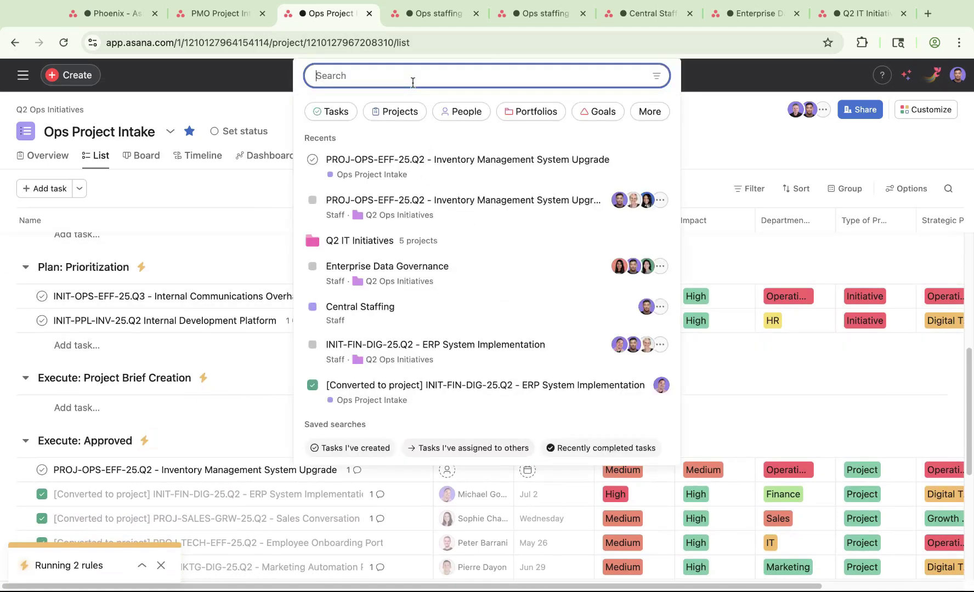
type("proj")
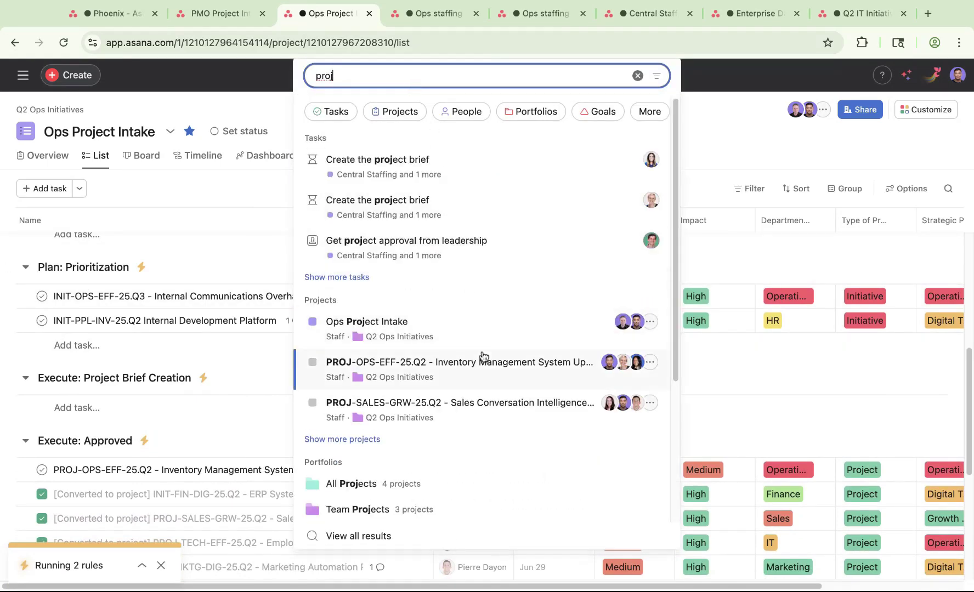
left_click(483, 361)
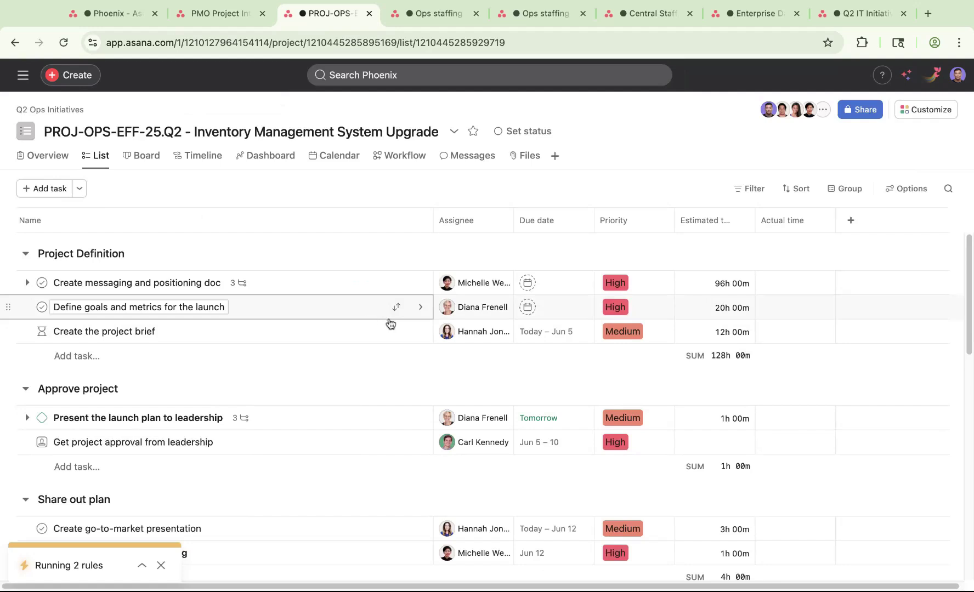
scroll(391, 322, "down", 5)
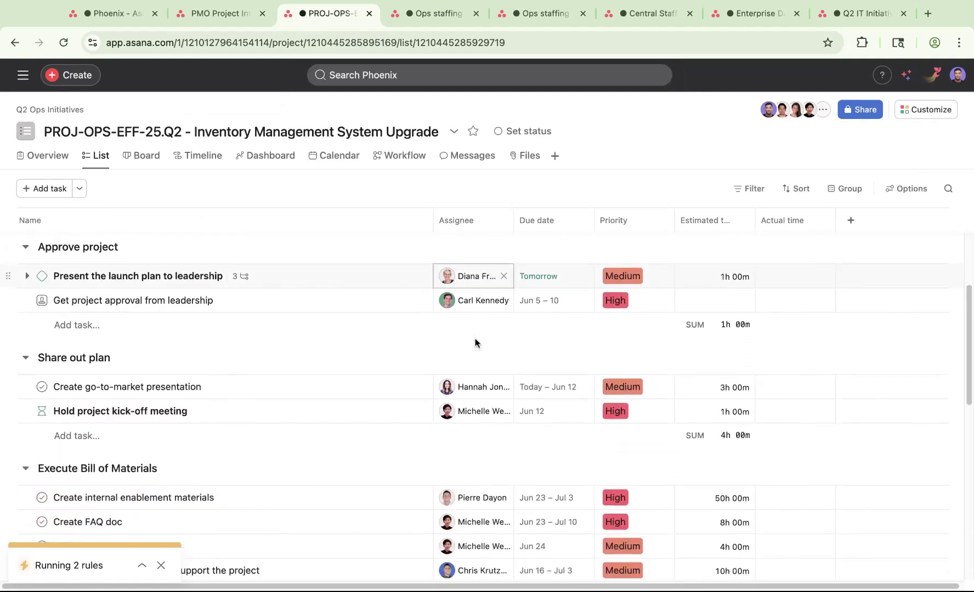
scroll(473, 340, "down", 1)
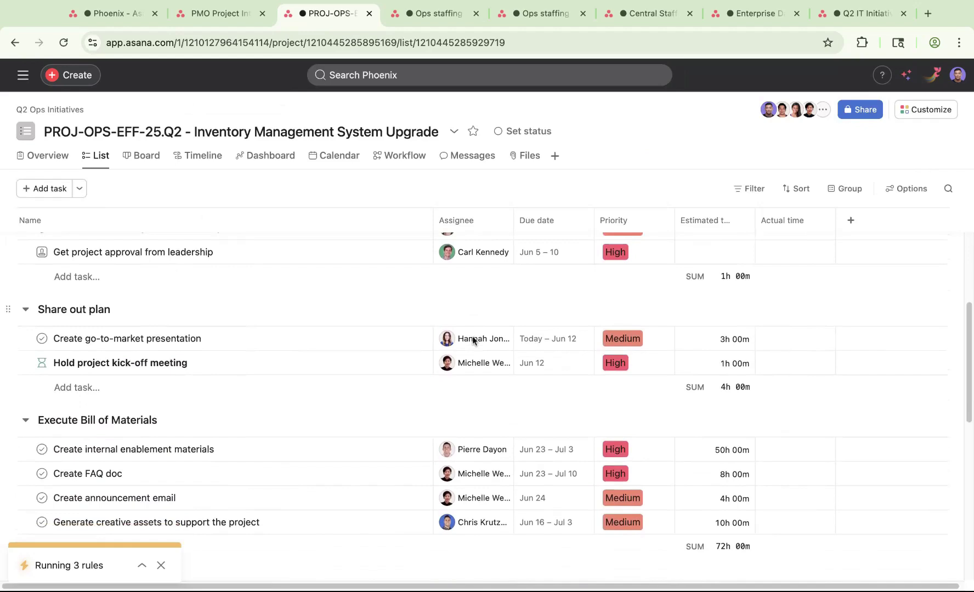
scroll(473, 334, "up", 5)
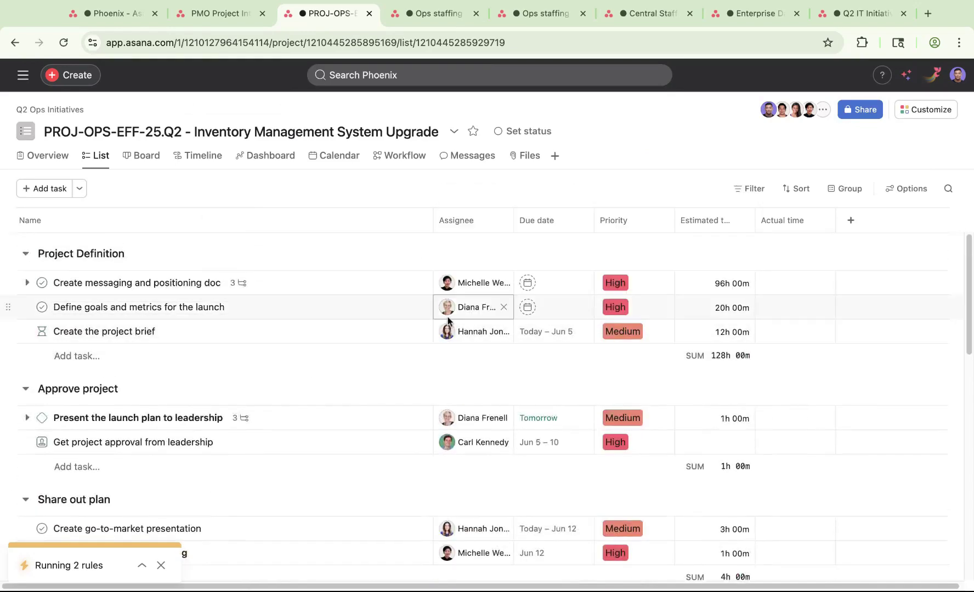
Go from the Ops staffing workload to the Central Staffing project to watch the Assign work rule run
left_click(541, 20)
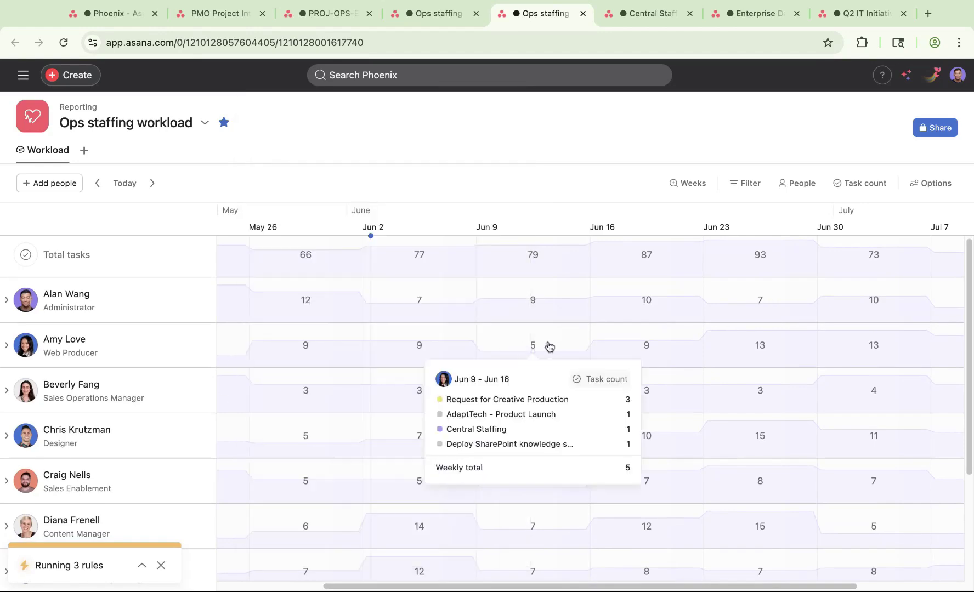
left_click(636, 21)
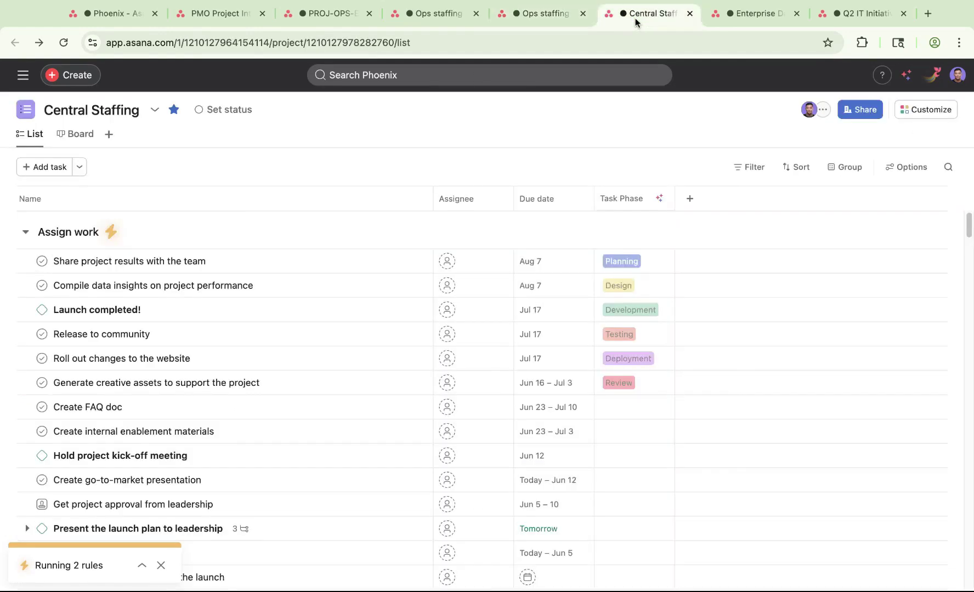
Open the Assign work section's Assign tasks rule and read its Guidance for AI
left_click(111, 233)
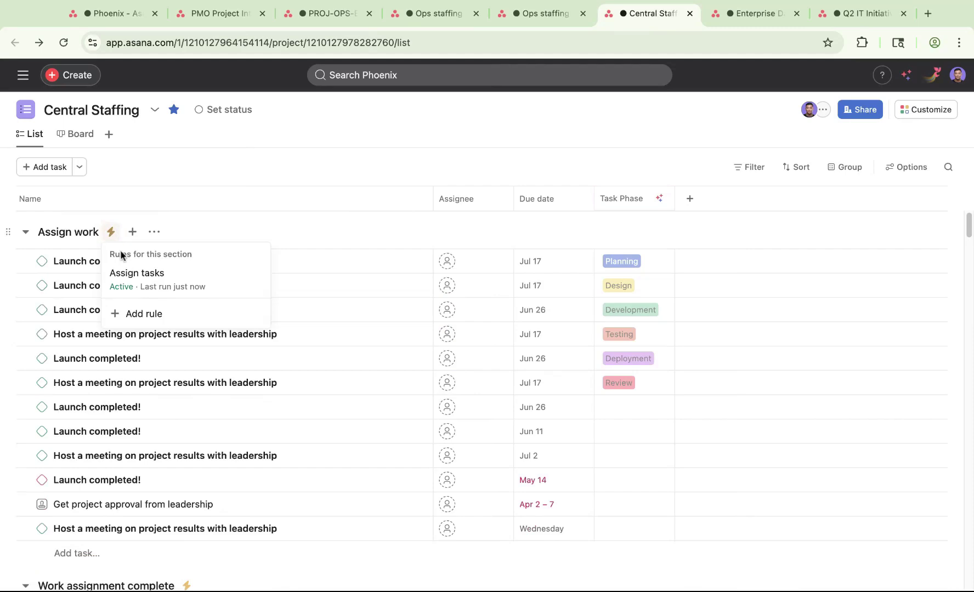
left_click(131, 274)
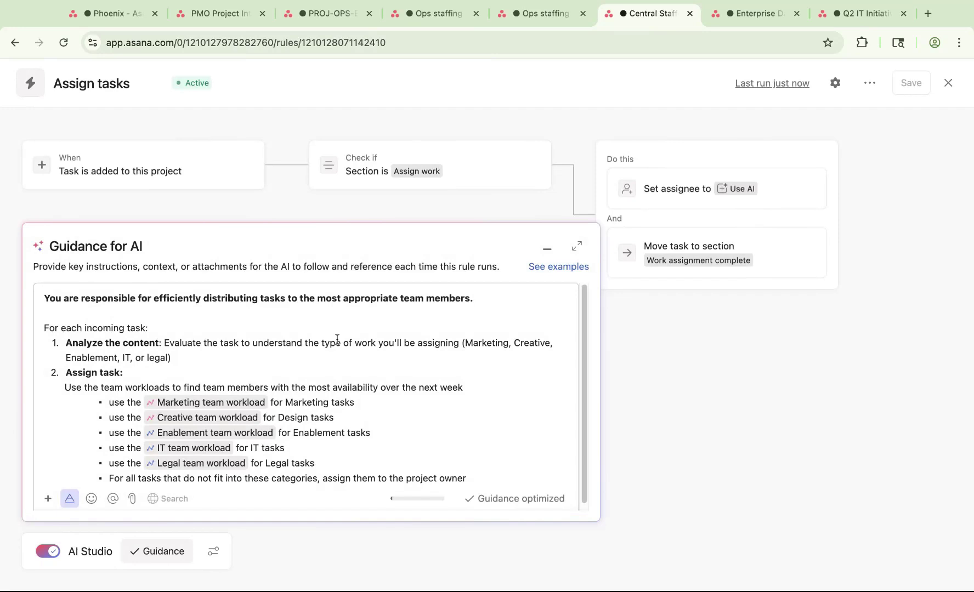
scroll(336, 338, "down", 1)
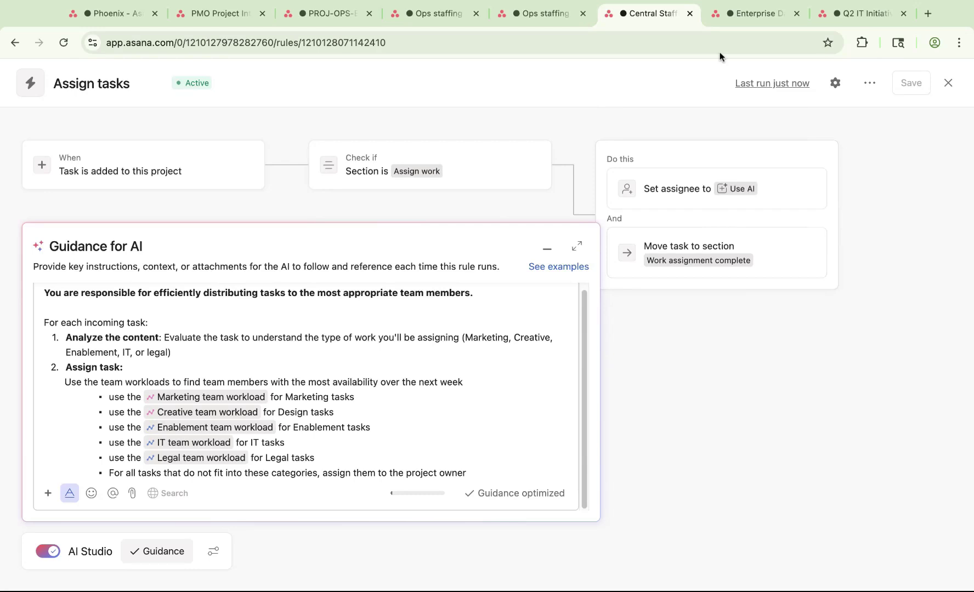
Check an Actual time cell in Enterprise Data Governance, then switch to the Q2 IT Initiatives portfolio
left_click(760, 16)
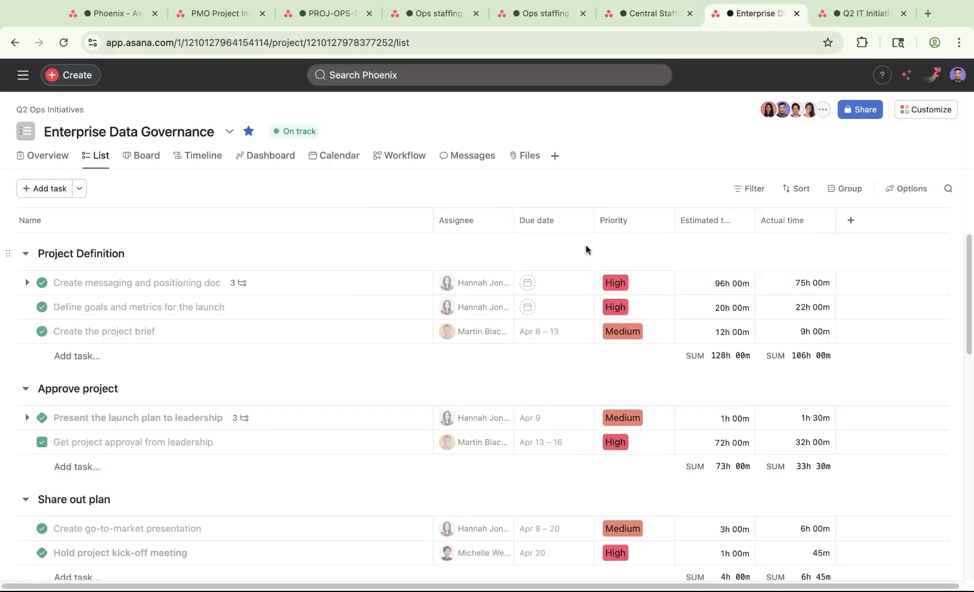
left_click(811, 284)
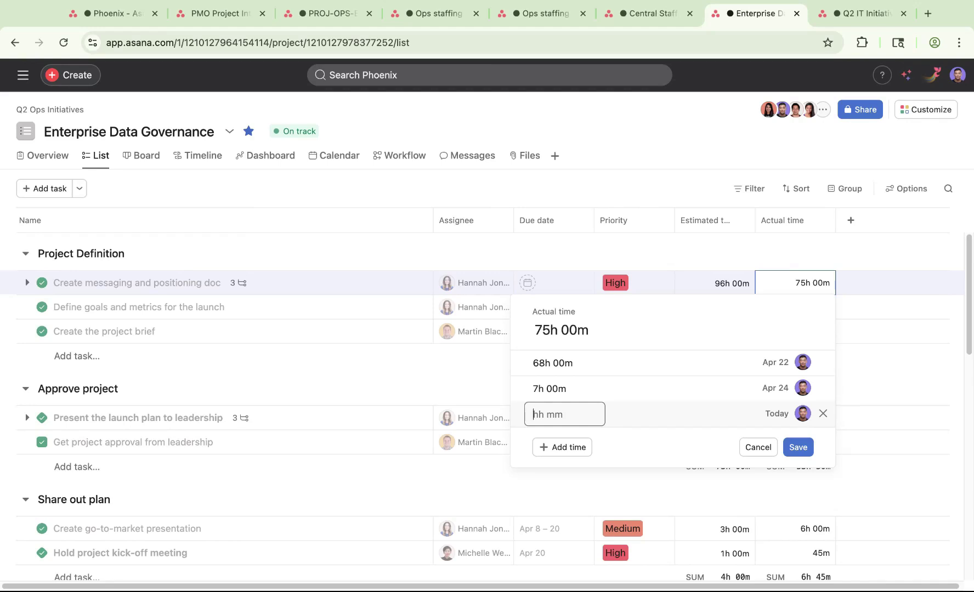
left_click(859, 14)
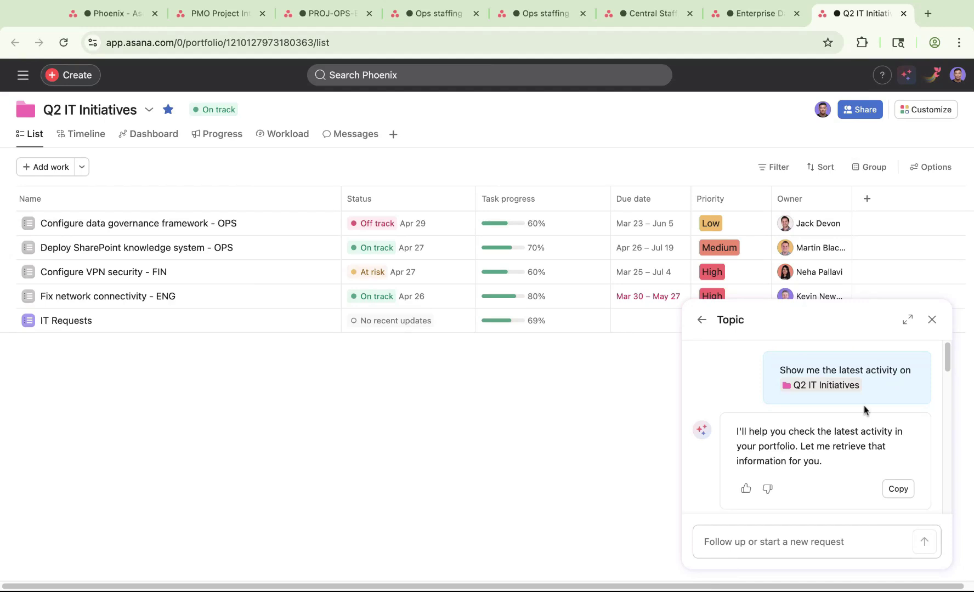
Expand the AI Topic panel and scroll through the full Q2 IT Initiatives activity summary
left_click(908, 319)
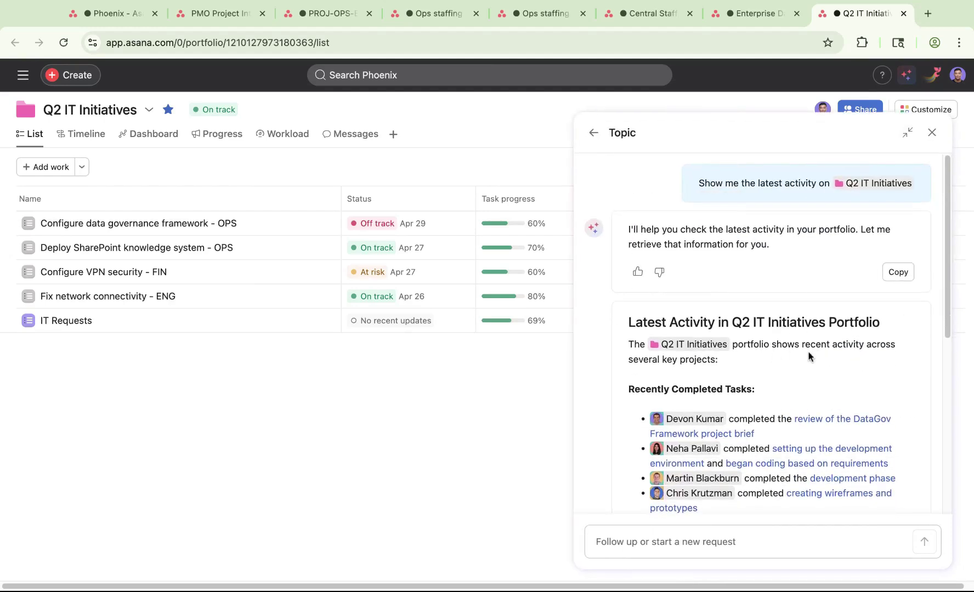
scroll(805, 359, "down", 2)
scroll(805, 359, "down", 2)
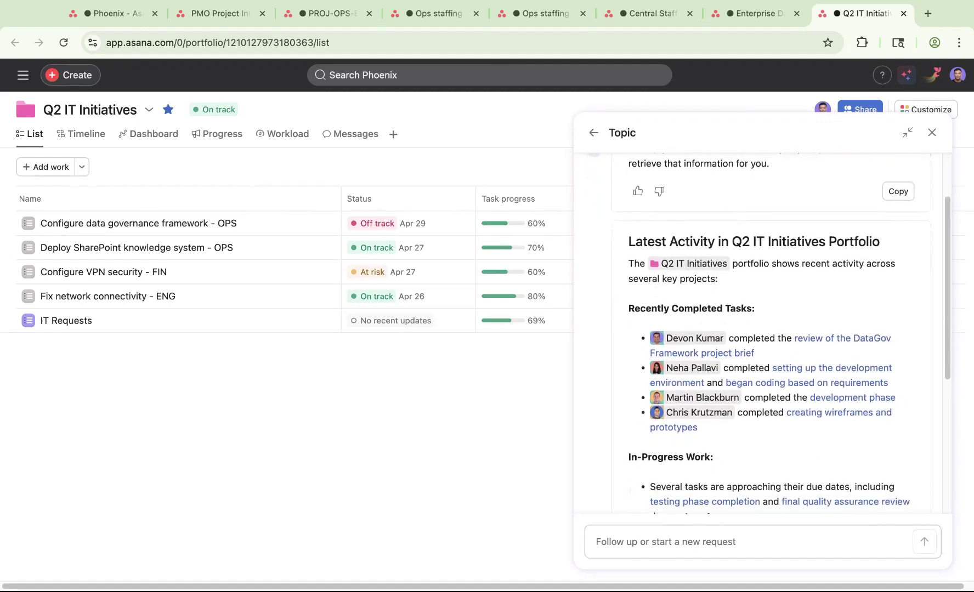
scroll(770, 334, "down", 5)
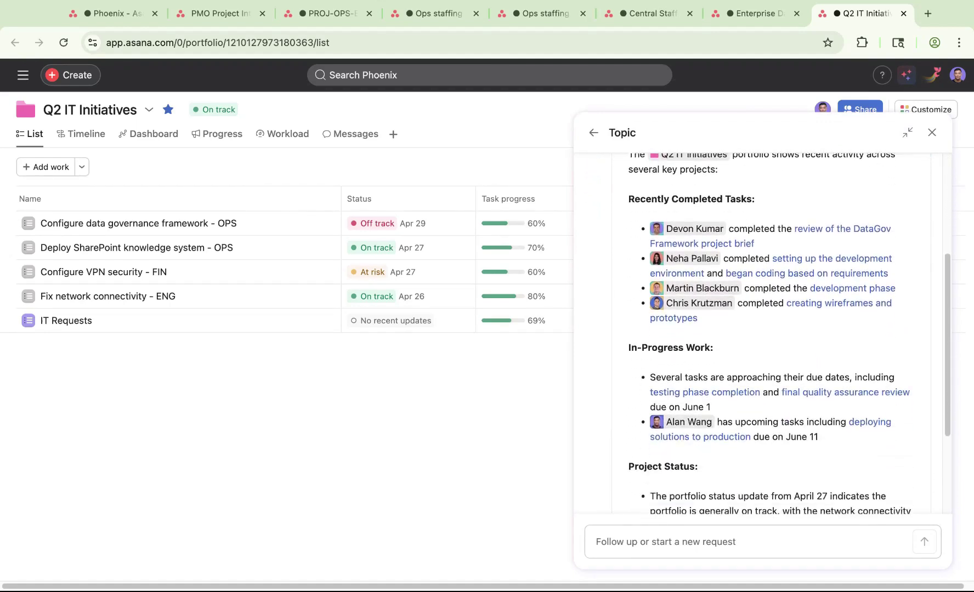
scroll(790, 334, "down", 7)
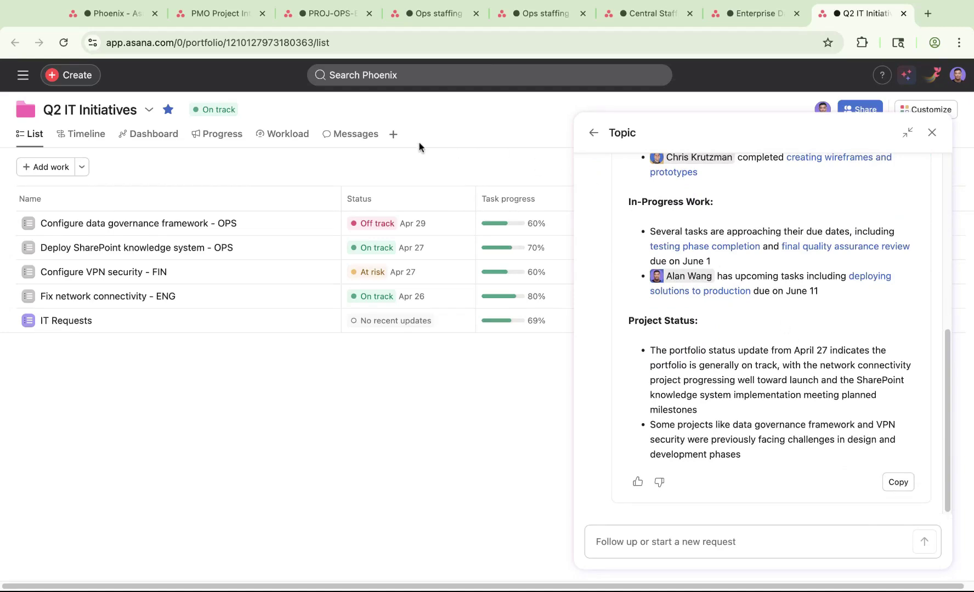
Open the Dashboard, close the AI panel, and scroll the task-count and chart widgets
left_click(153, 141)
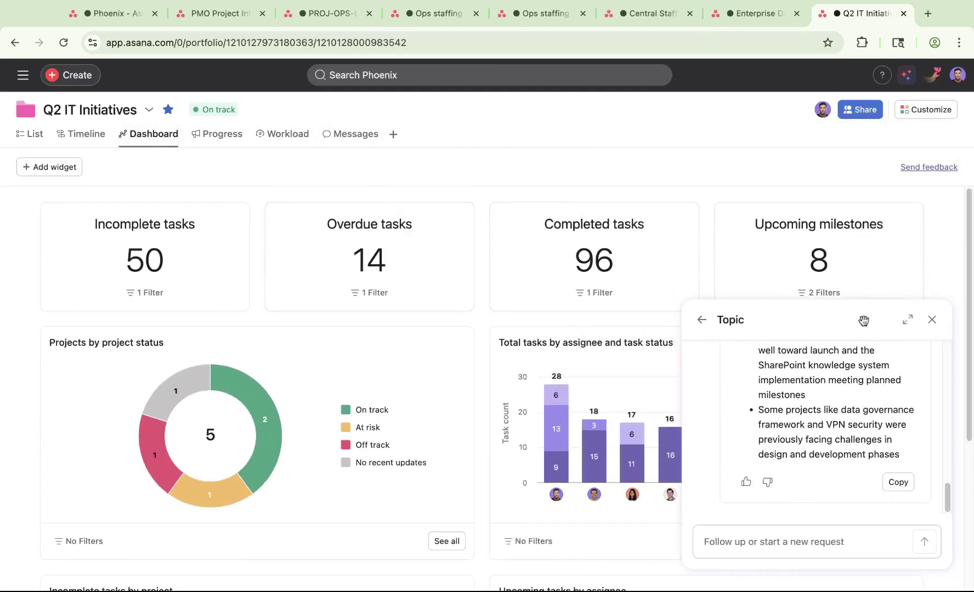
left_click(932, 320)
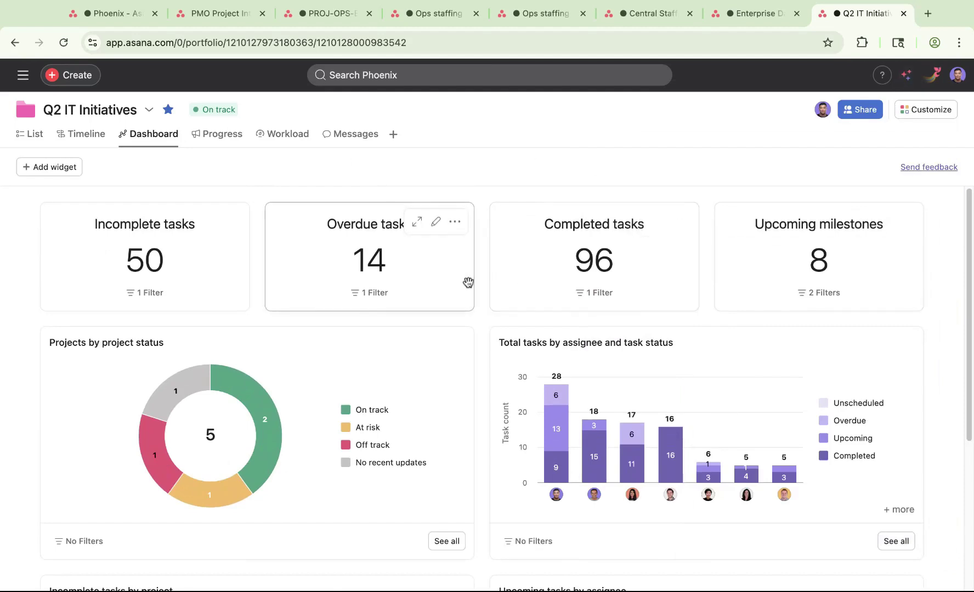
scroll(447, 286, "down", 2)
scroll(447, 287, "down", 3)
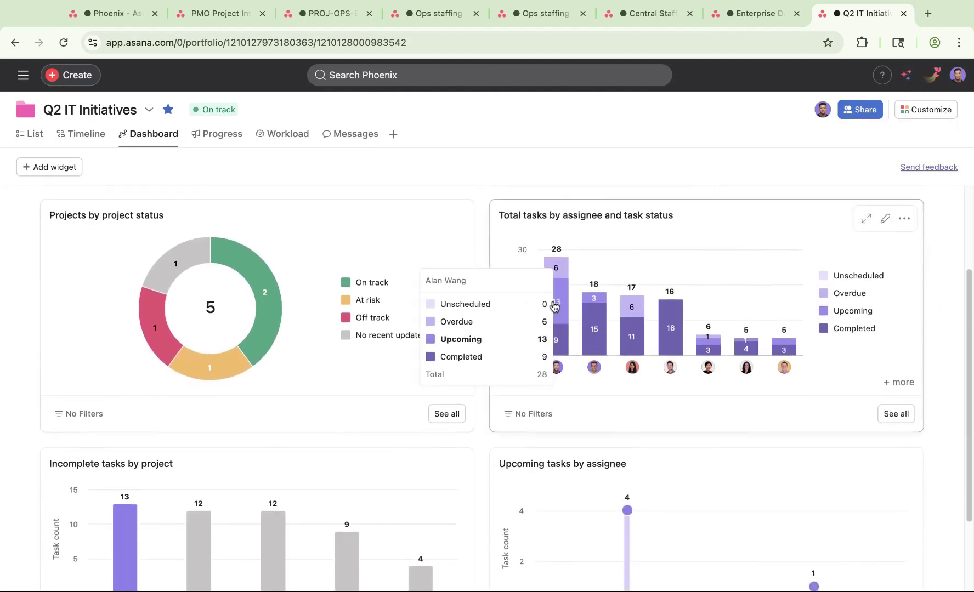
scroll(456, 342, "up", 5)
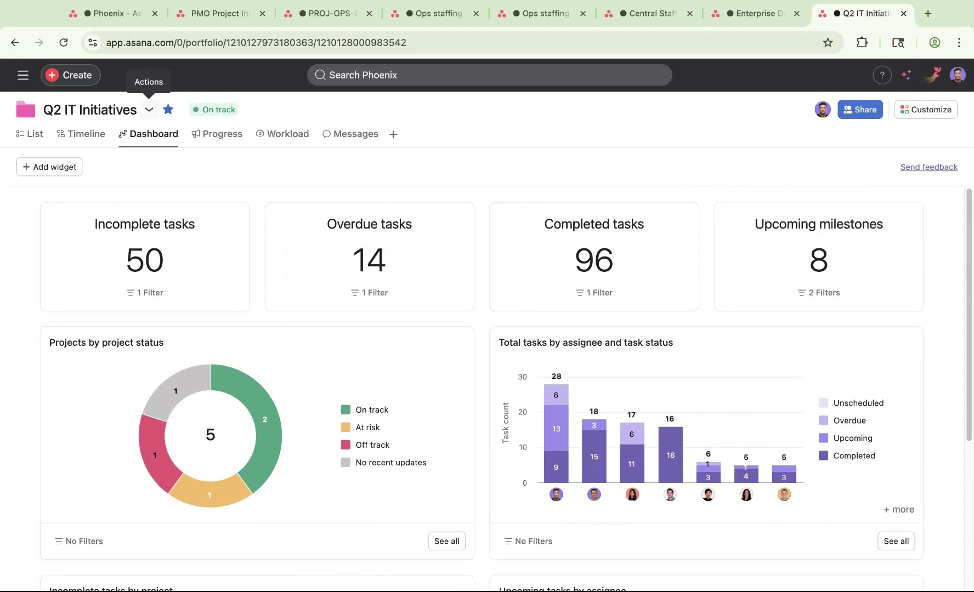
Choose Actions > Export or sync > PDF summary for the Q2 IT Initiatives portfolio
left_click(148, 110)
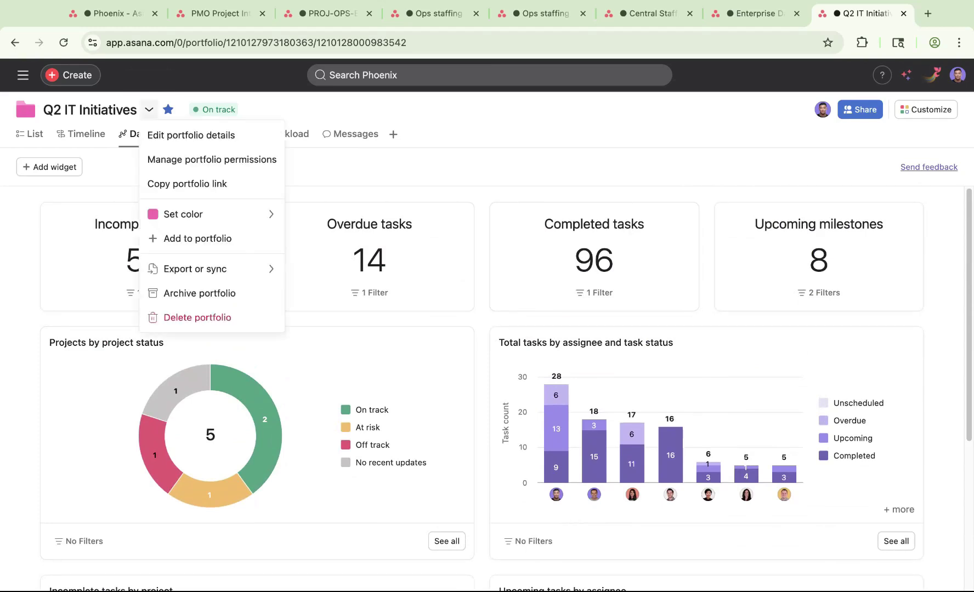
mouse_move(225, 282)
left_click(315, 296)
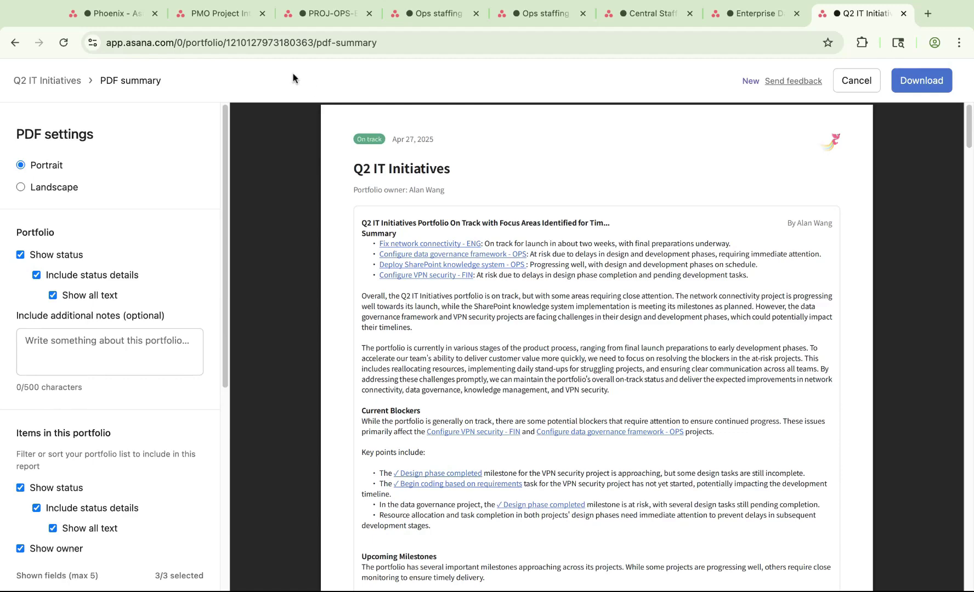
Return from the Q2 IT Initiatives PDF summary to the Phoenix company-goals strategy map
left_click(118, 17)
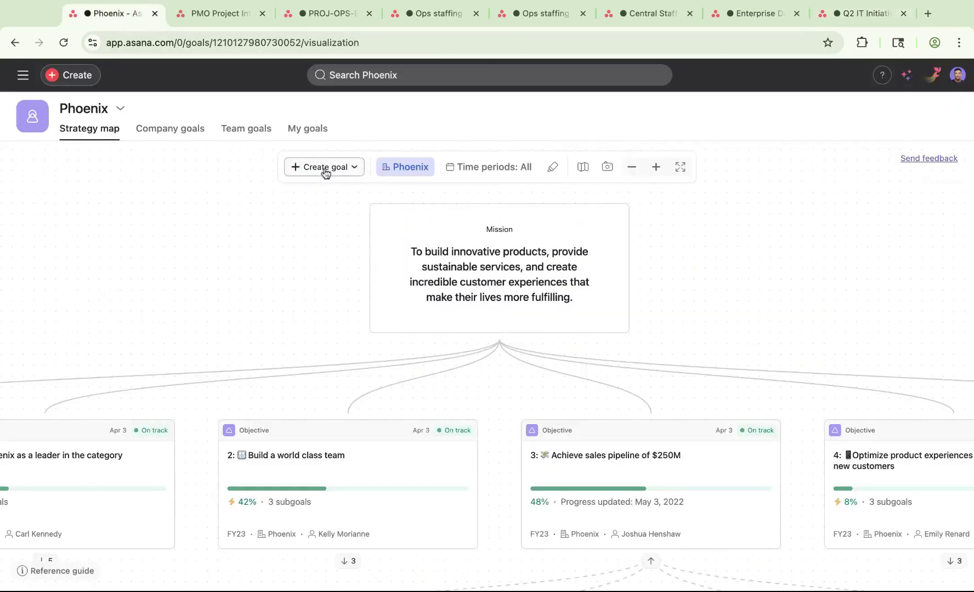